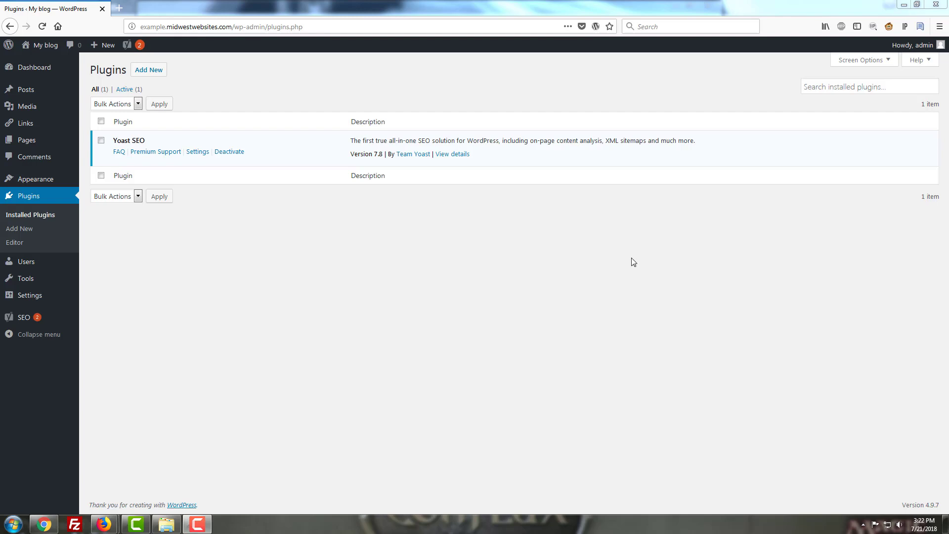
Step: Look over the Yoast SEO shortcut options in WordPress and open the plugin's General settings page
mouse_move(20, 277)
mouse_move(126, 45)
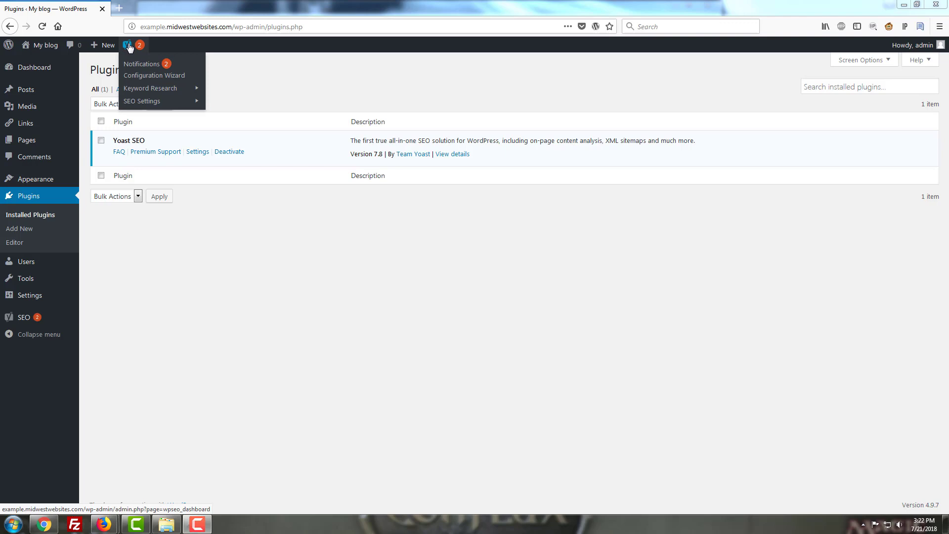
mouse_move(149, 86)
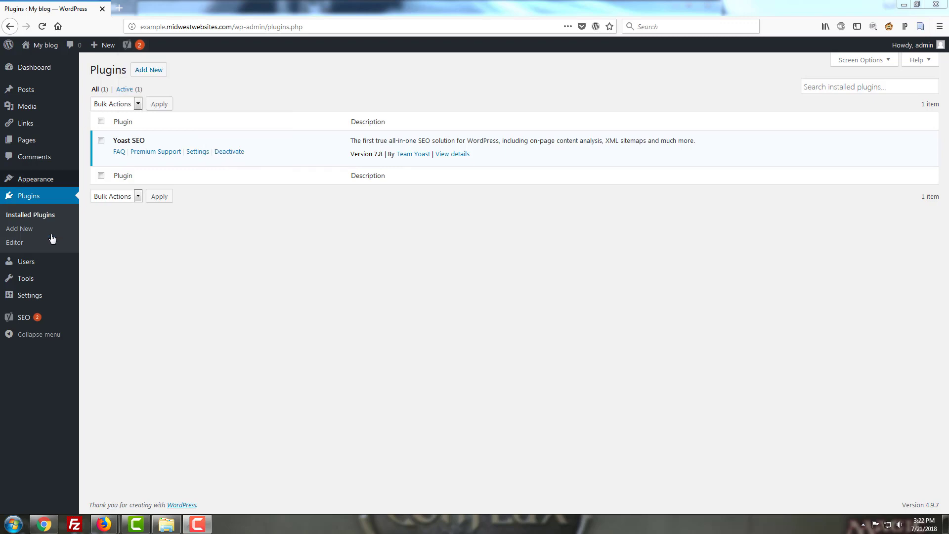
mouse_move(17, 319)
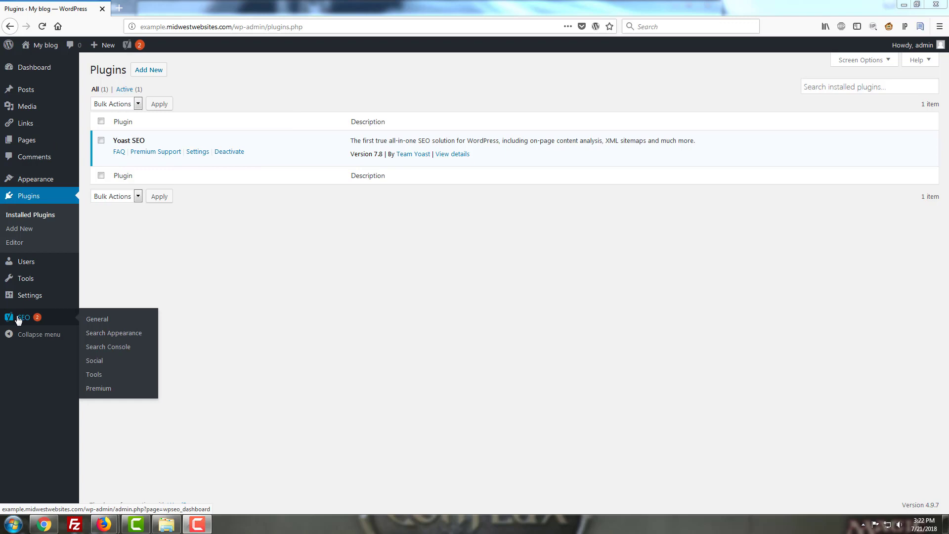
left_click(21, 321)
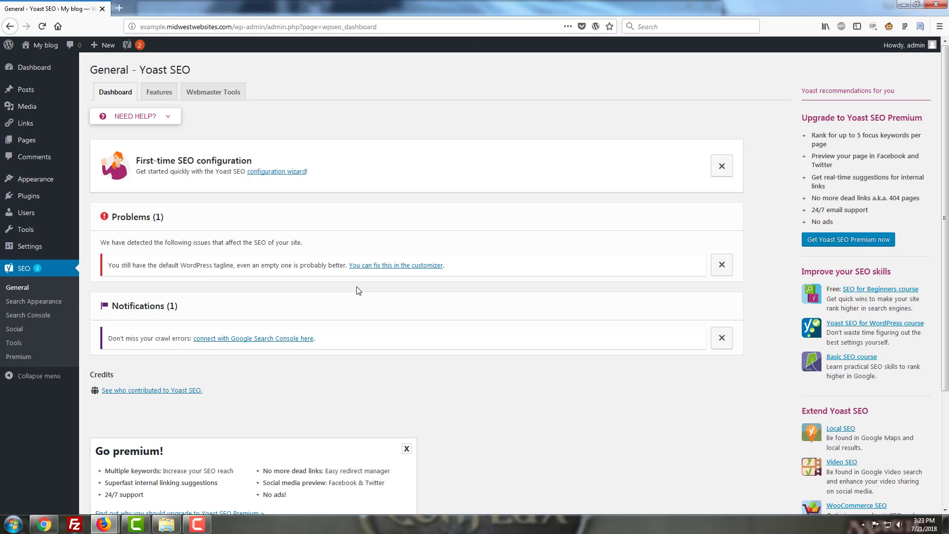
Step: Review the Yoast SEO feature switches, view the generated XML sitemap from its help text, and close the sitemap
left_click(159, 94)
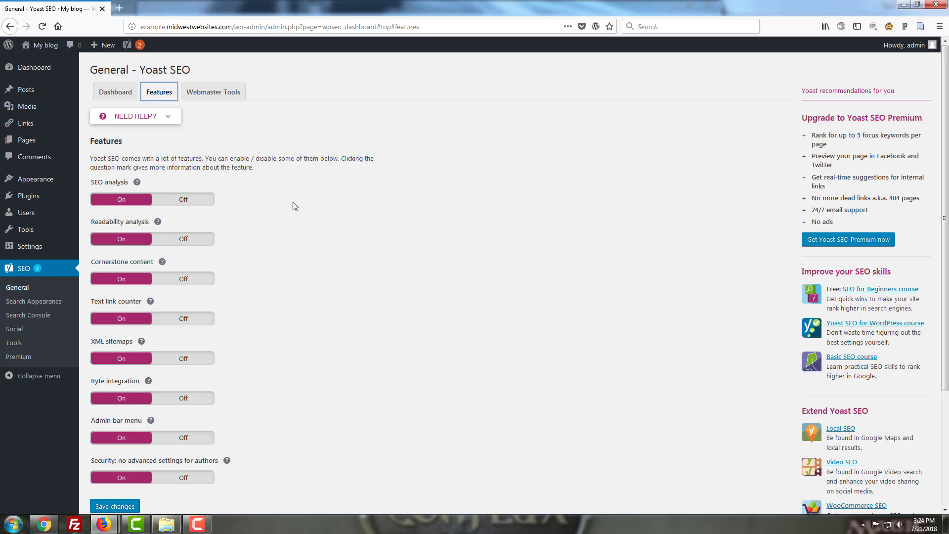
left_click(141, 341)
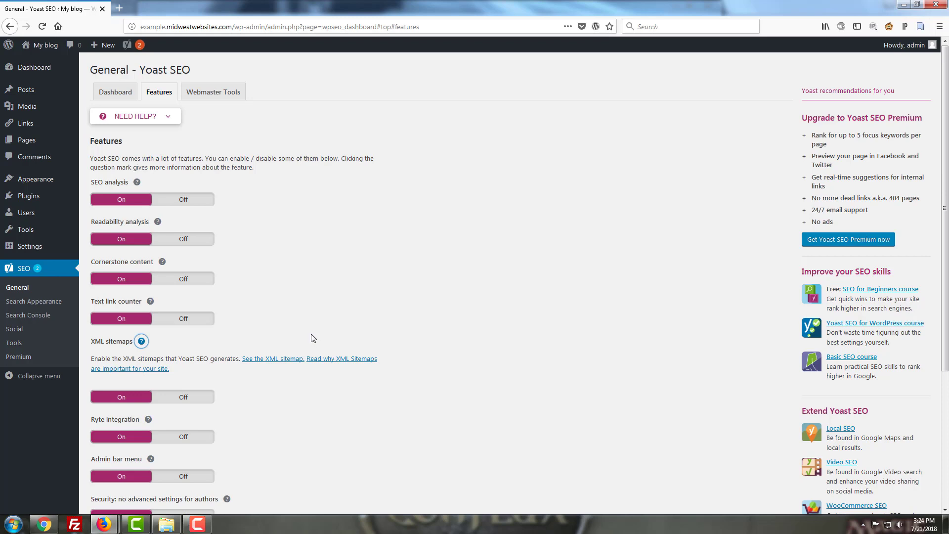
left_click(271, 359)
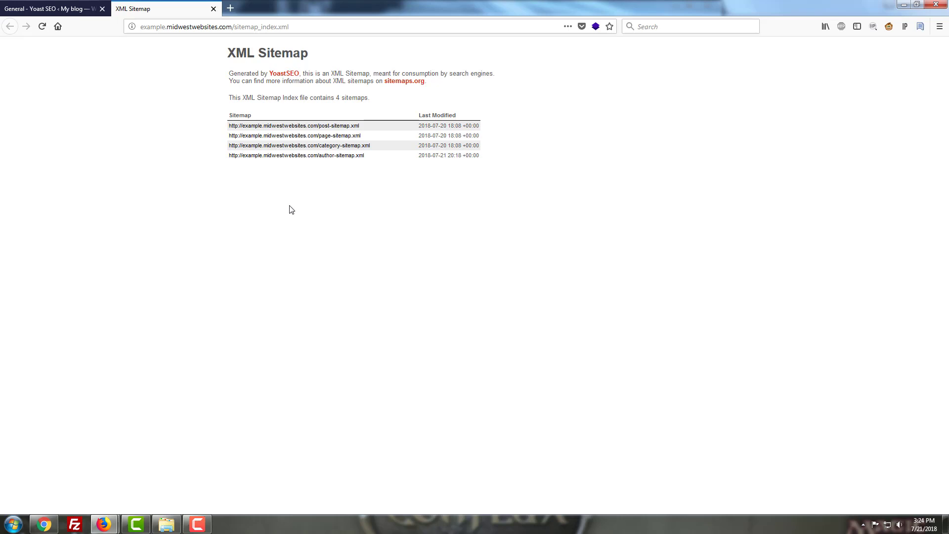
left_click(213, 9)
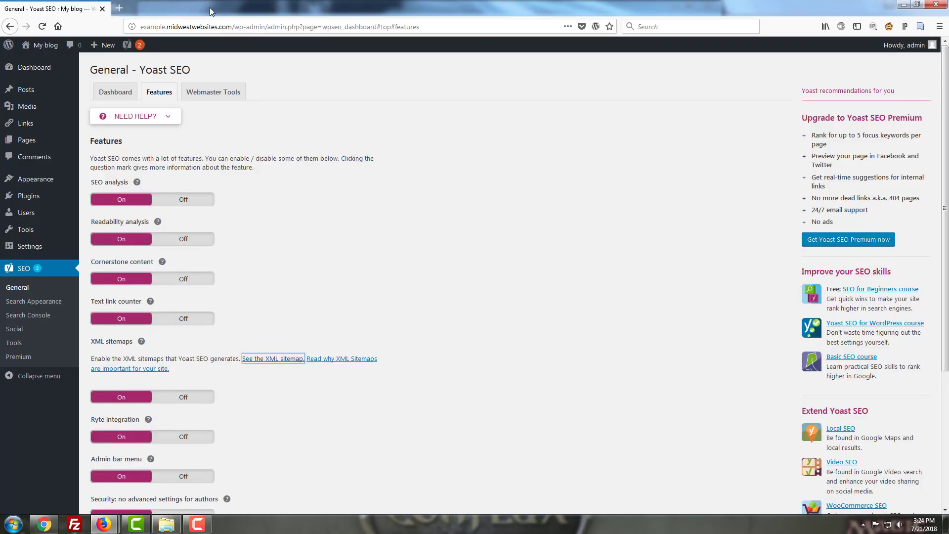
Step: Compare Yoast's Google verification code field with the HTML tag selected in Webmaster Central in Chrome, and return to the Yoast settings in Firefox
left_click(233, 94)
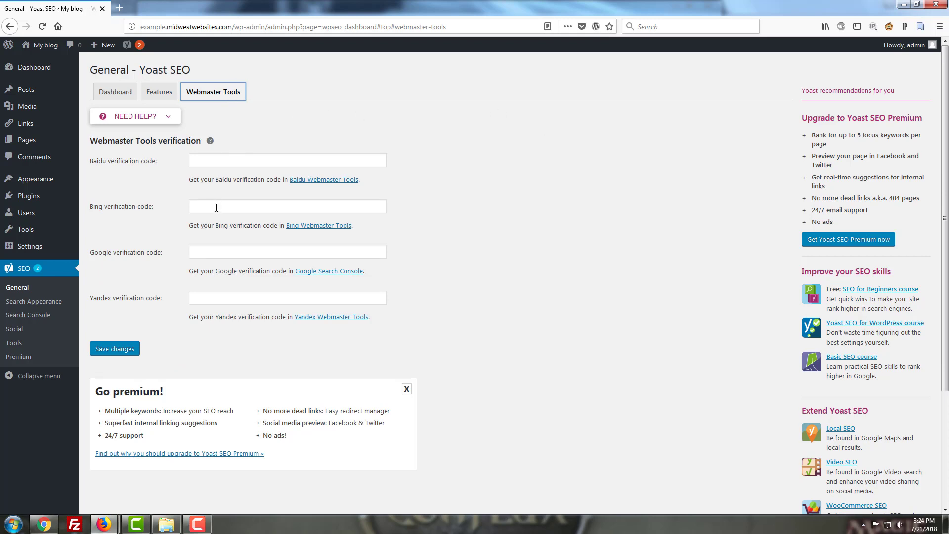
left_click(262, 251)
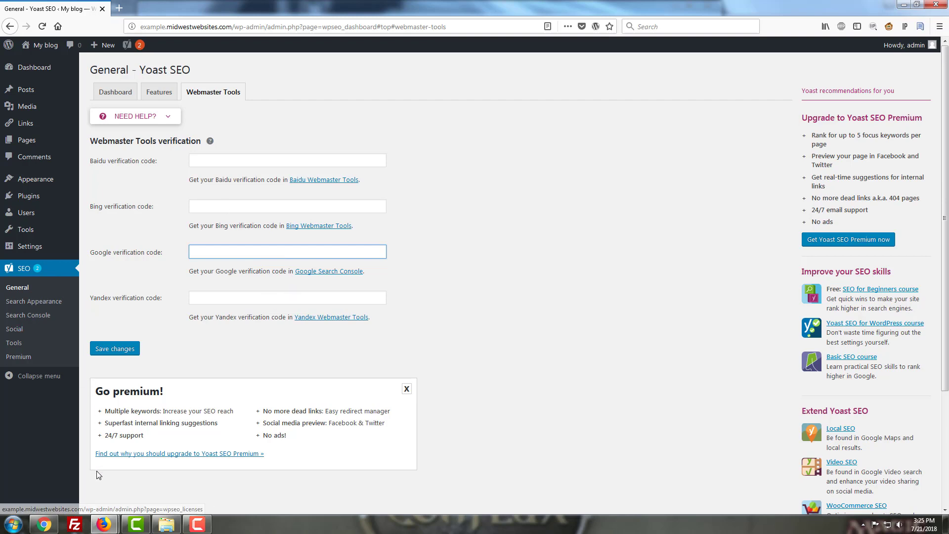
left_click(33, 529)
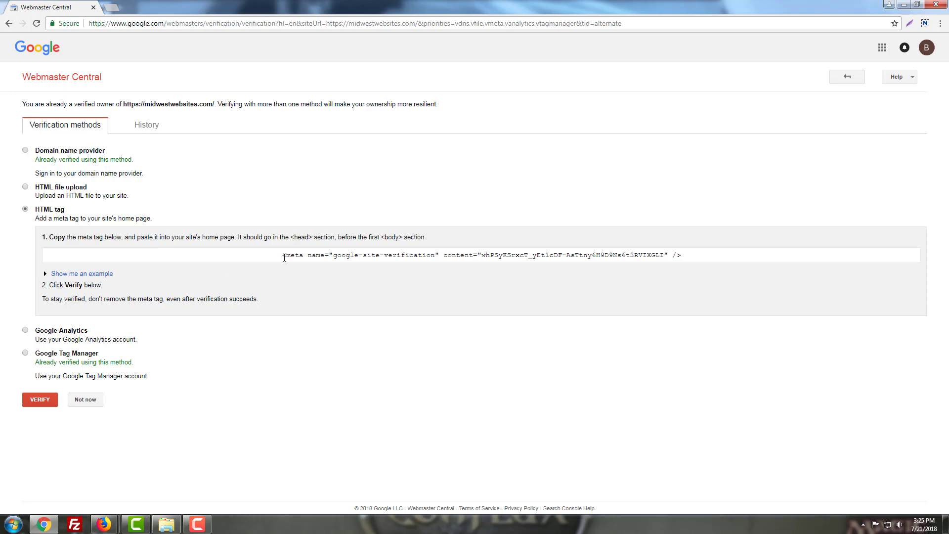
left_click_drag(693, 255, 275, 258)
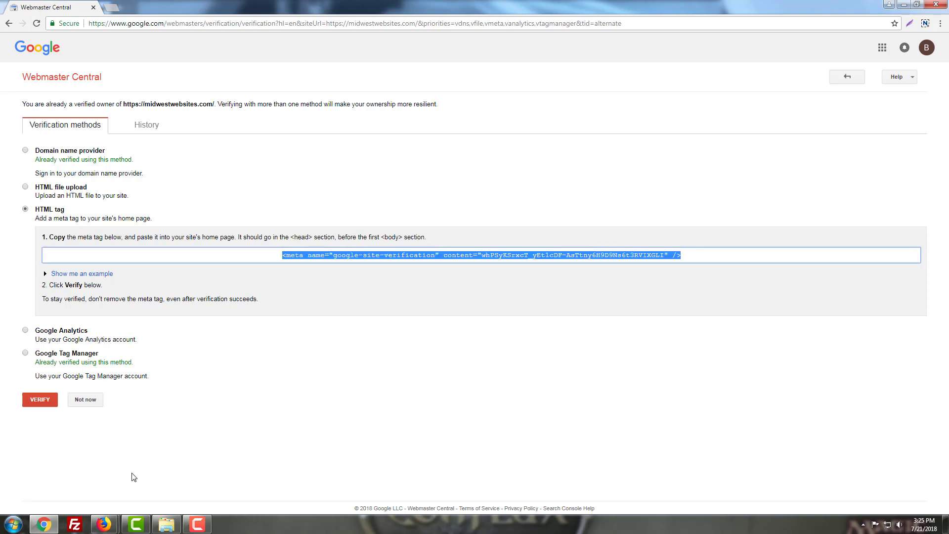
left_click(105, 518)
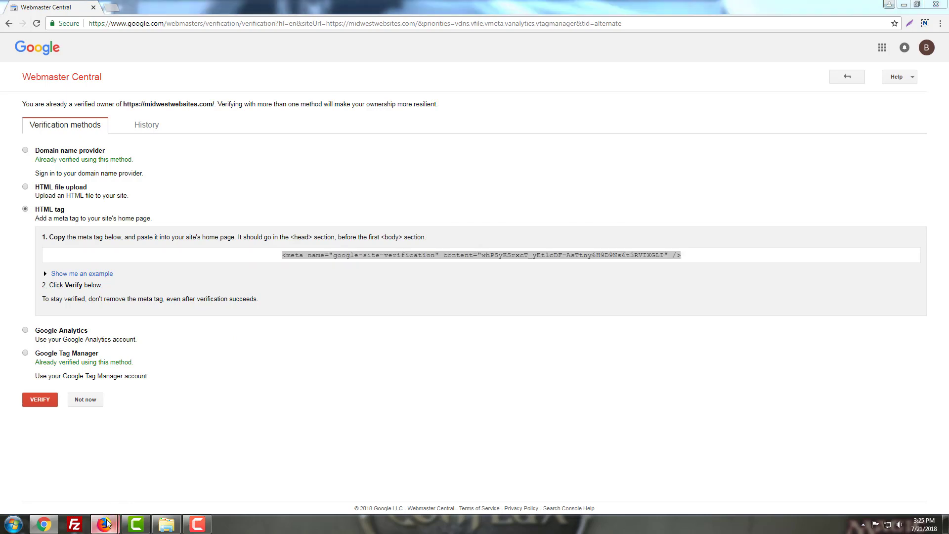
left_click(68, 467)
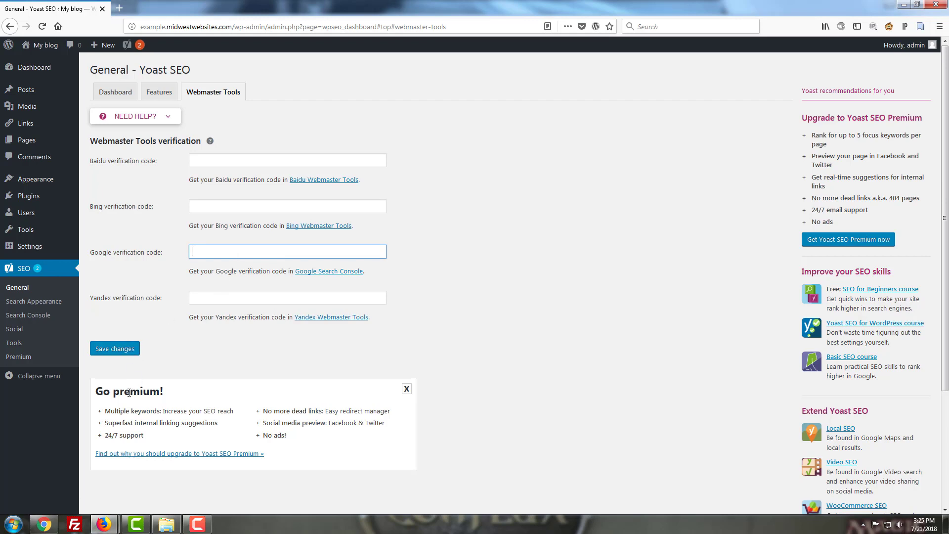
left_click(44, 524)
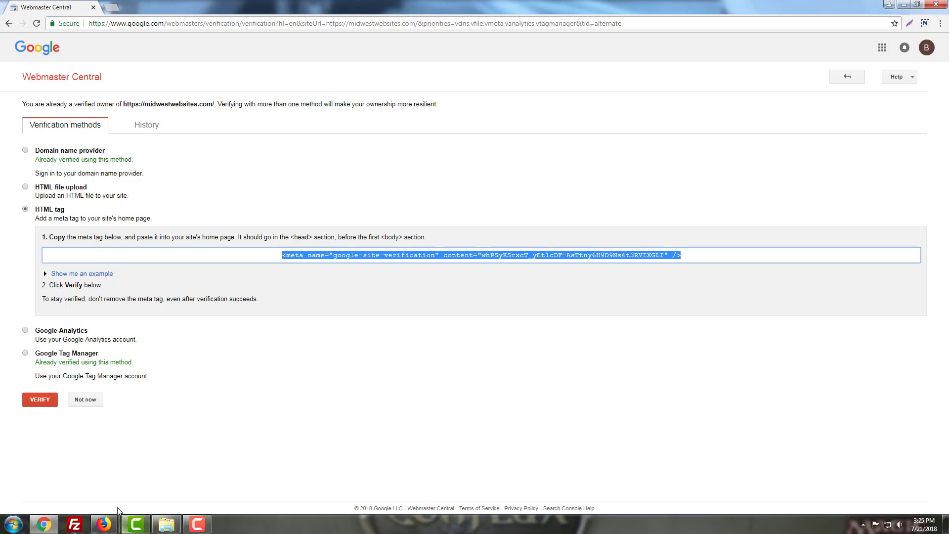
mouse_move(106, 527)
left_click(61, 503)
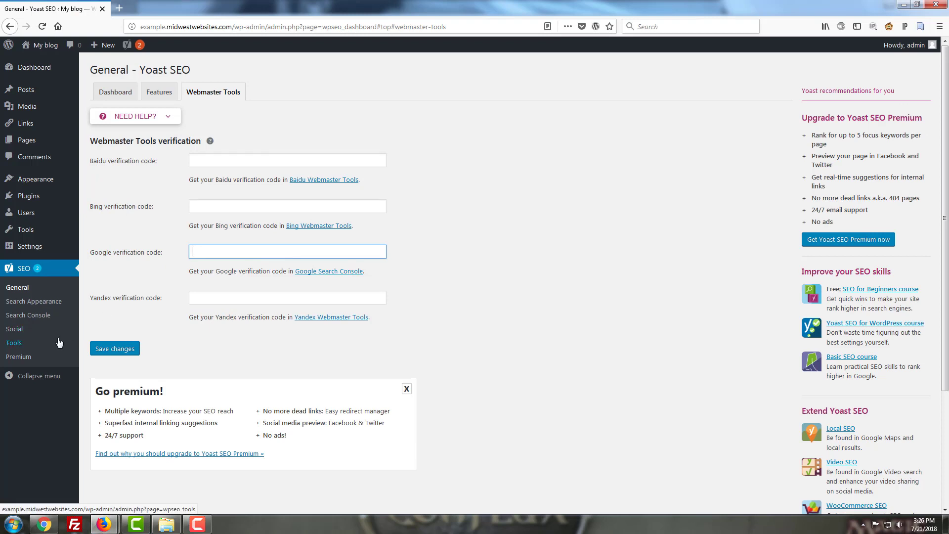
Step: View the Yoast Search Console settings and the Google sign-in window that supplies the authorization code
left_click(34, 316)
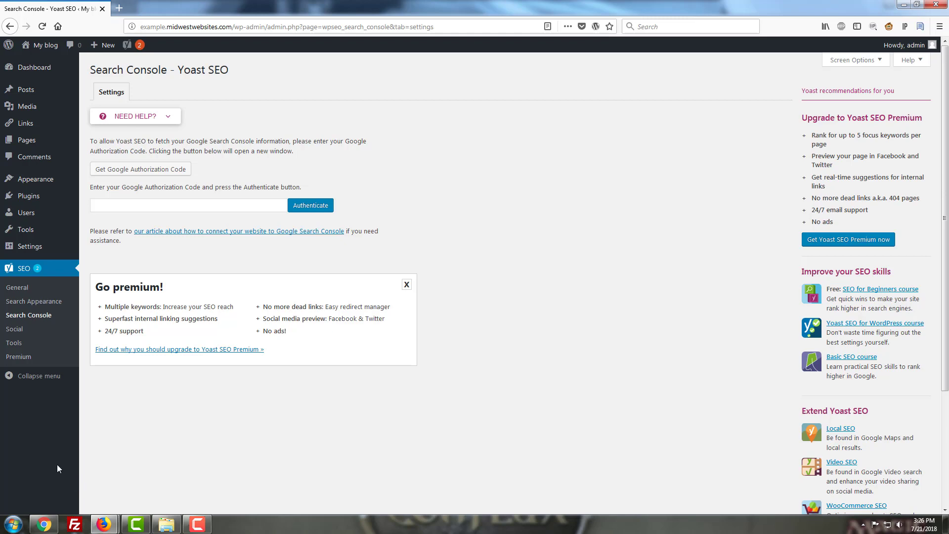
mouse_move(104, 524)
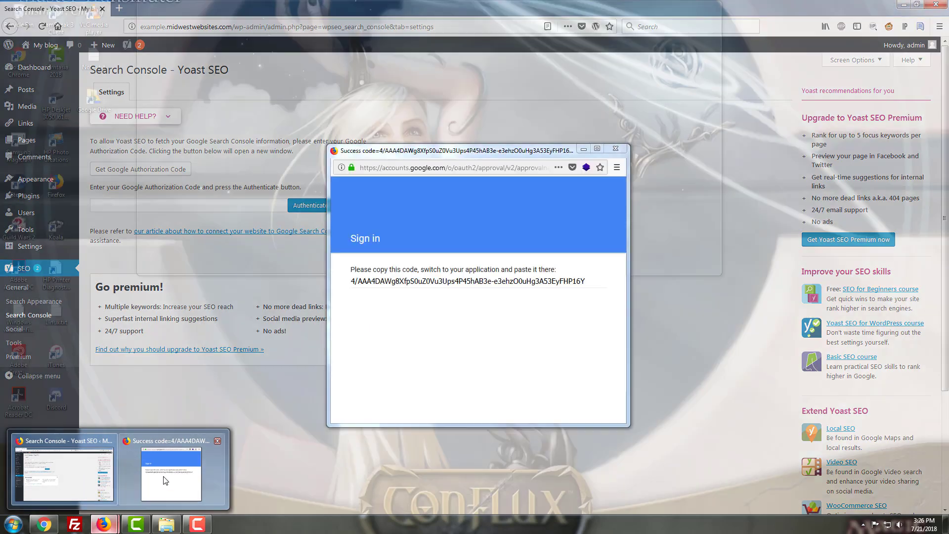
left_click(163, 476)
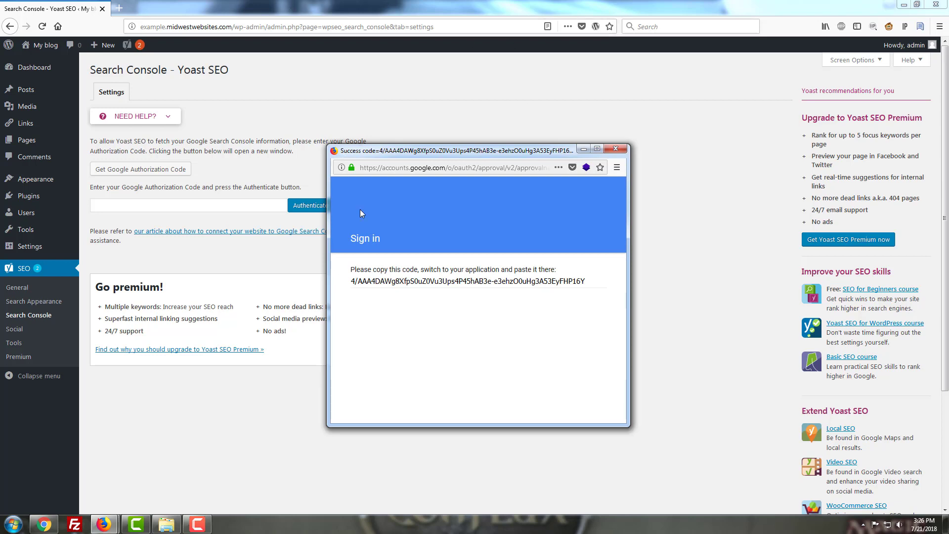
left_click(201, 426)
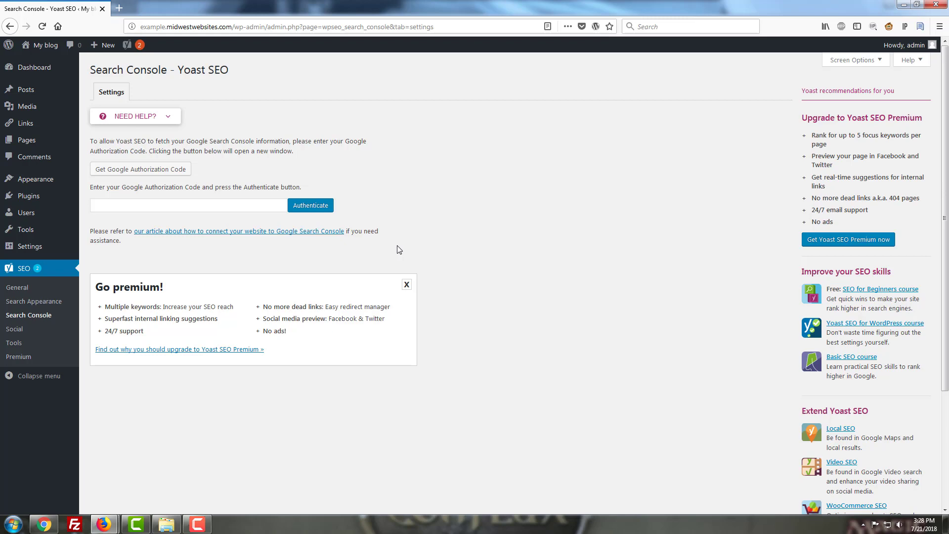
Step: Open the untitled draft post for editing and go to the Yoast SEO box below its content
left_click(29, 94)
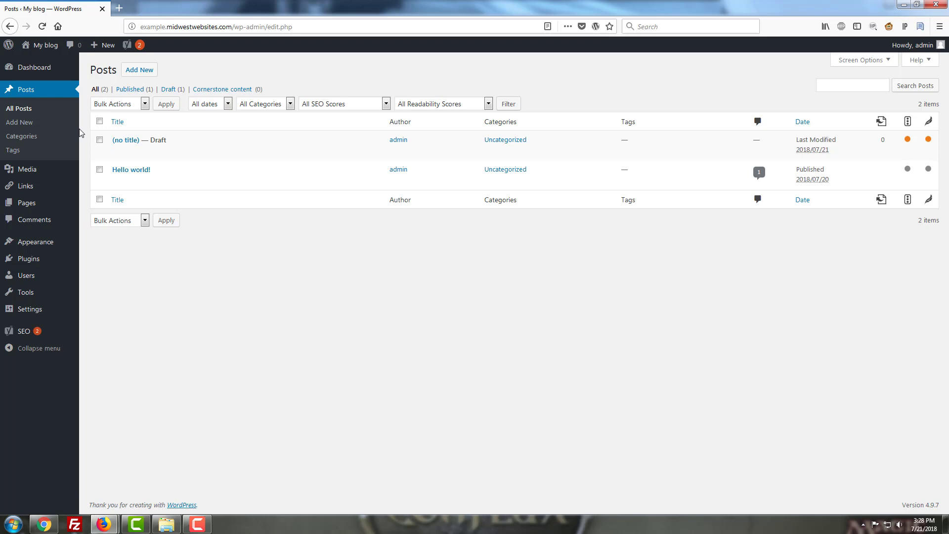
mouse_move(103, 146)
left_click(116, 153)
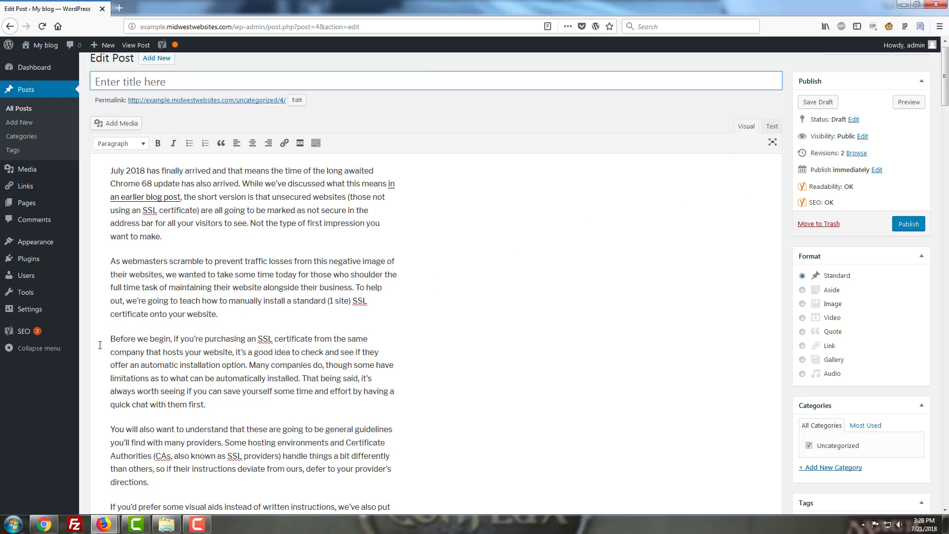
scroll(234, 337, "down", 7)
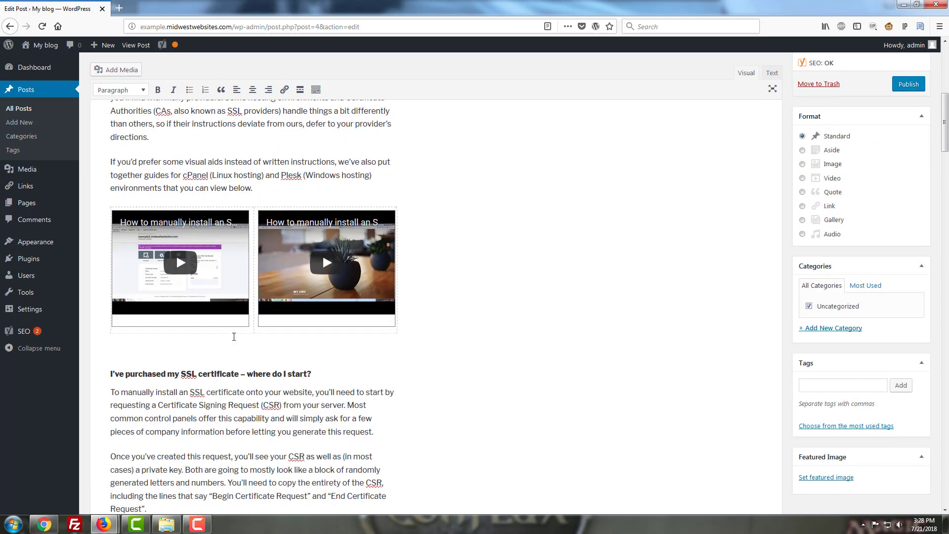
scroll(234, 337, "down", 14)
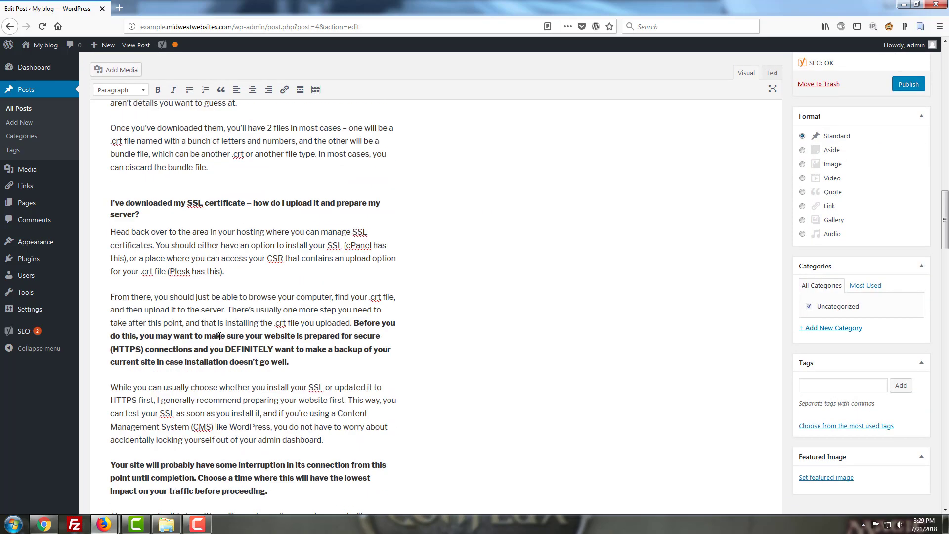
scroll(219, 336, "down", 20)
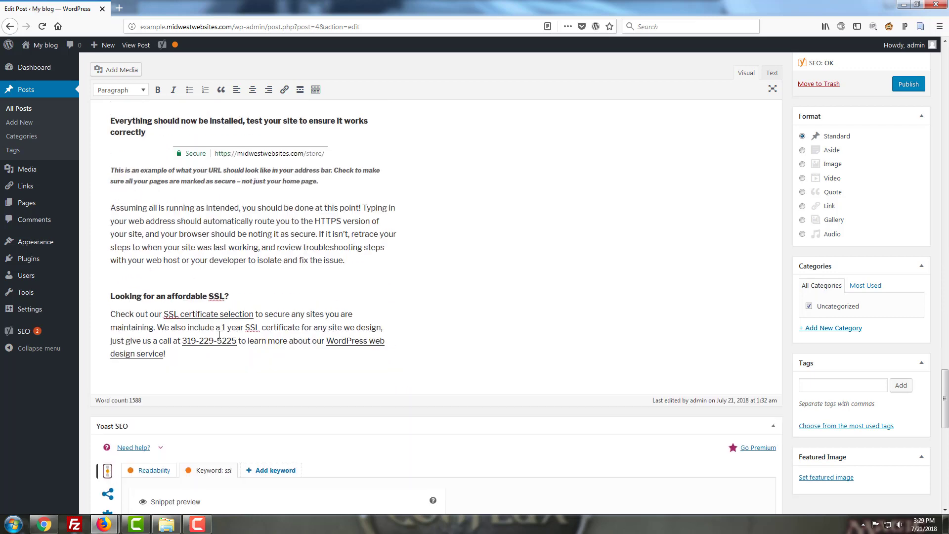
scroll(219, 334, "down", 5)
scroll(219, 335, "down", 1)
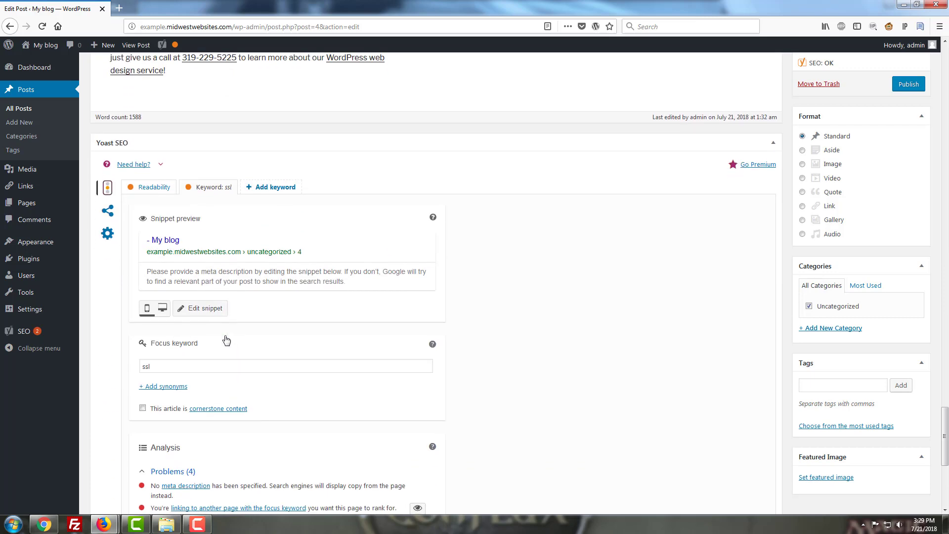
Step: Examine the draft's readability analysis, its analysis for the focus keyword "ssl", and the Yoast ratings in the publishing details
left_click(157, 188)
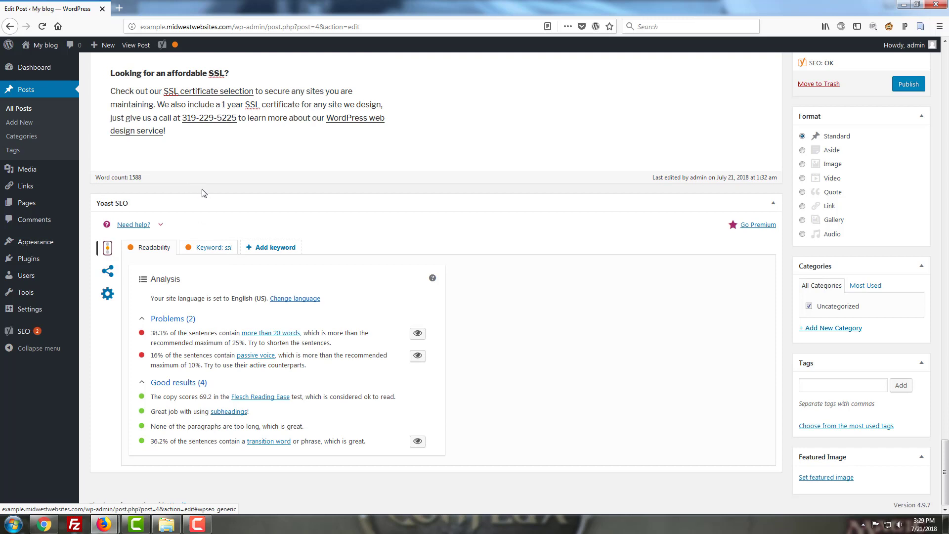
left_click(218, 253)
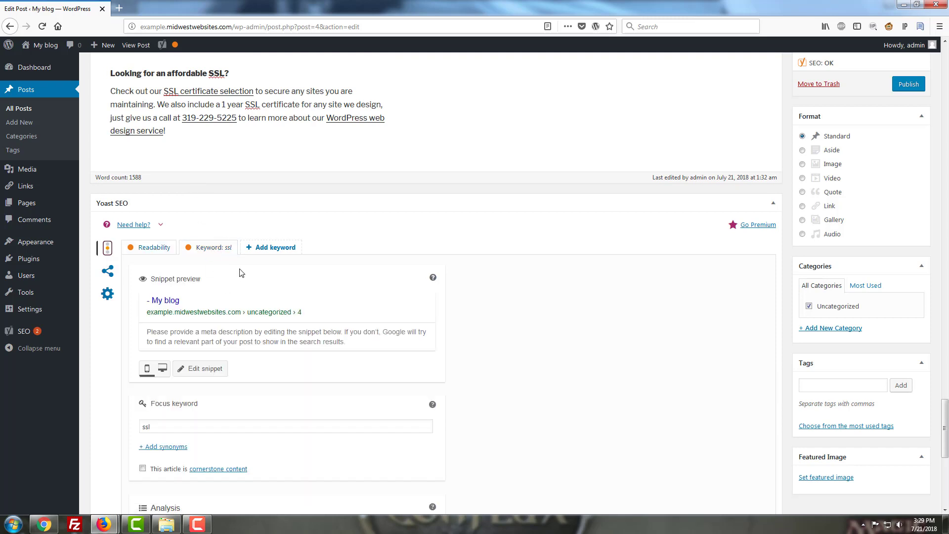
scroll(242, 272, "down", 3)
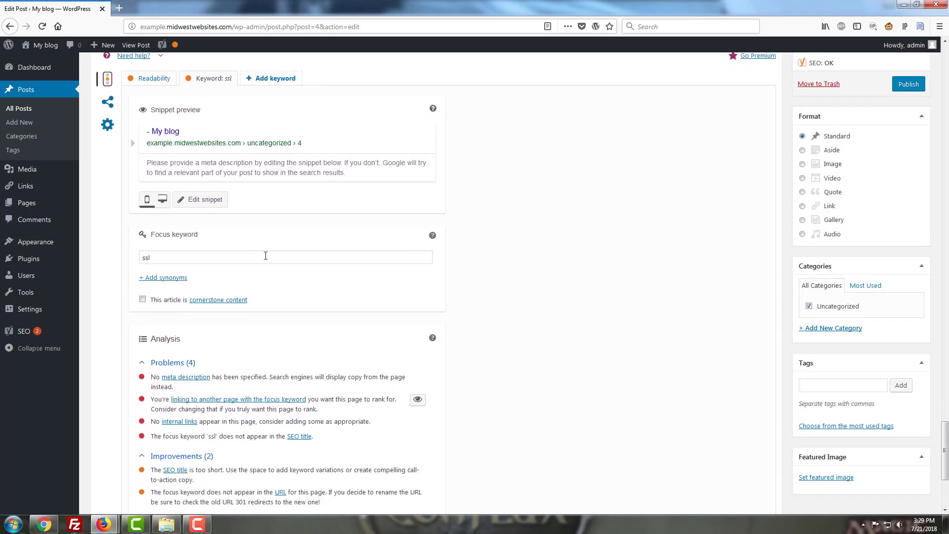
left_click(145, 80)
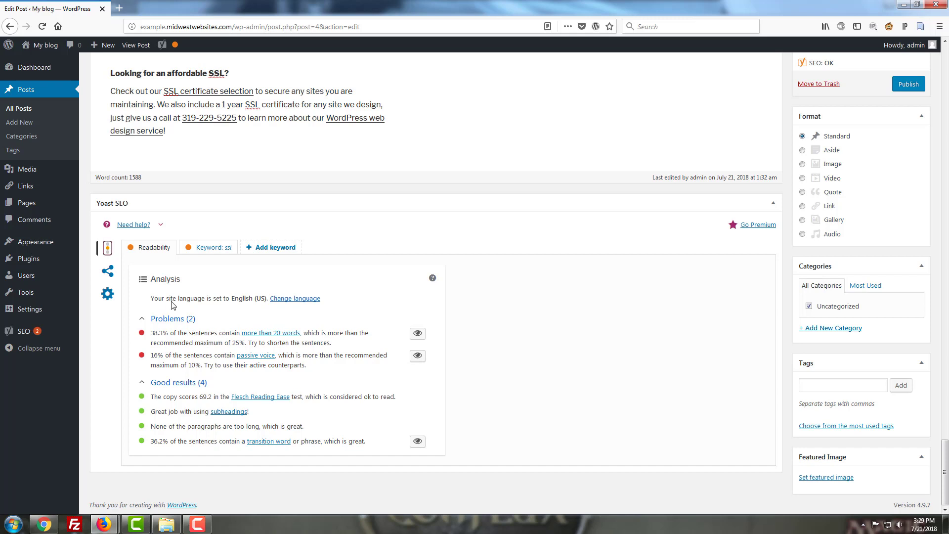
left_click(210, 247)
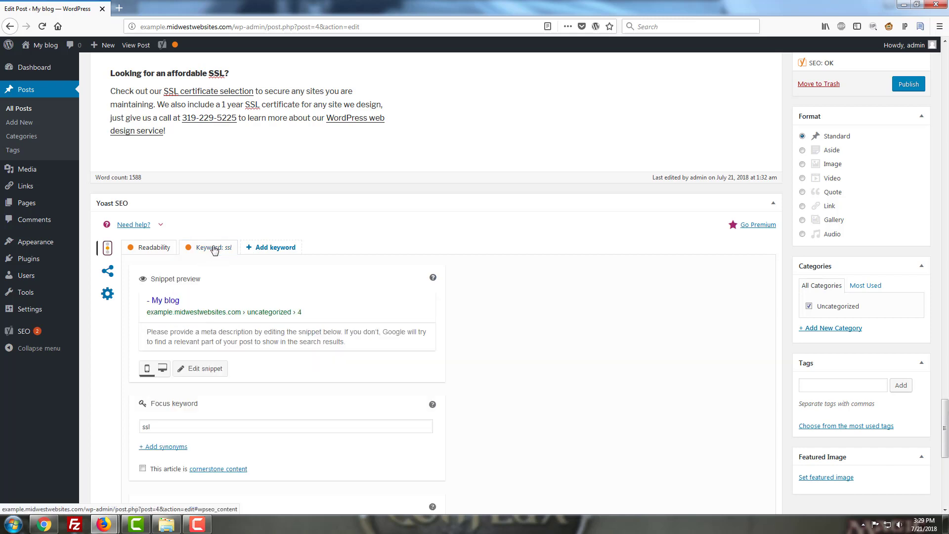
scroll(250, 323, "down", 2)
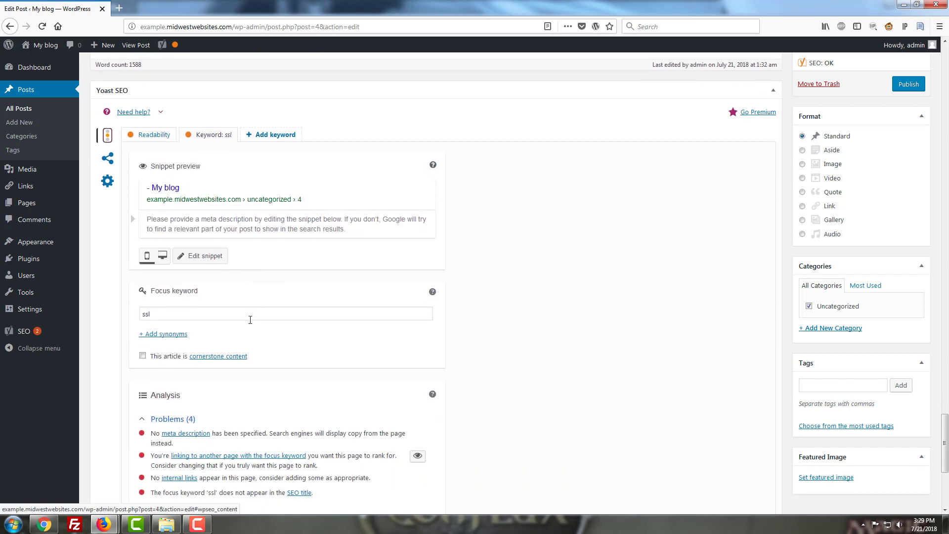
scroll(251, 321, "down", 2)
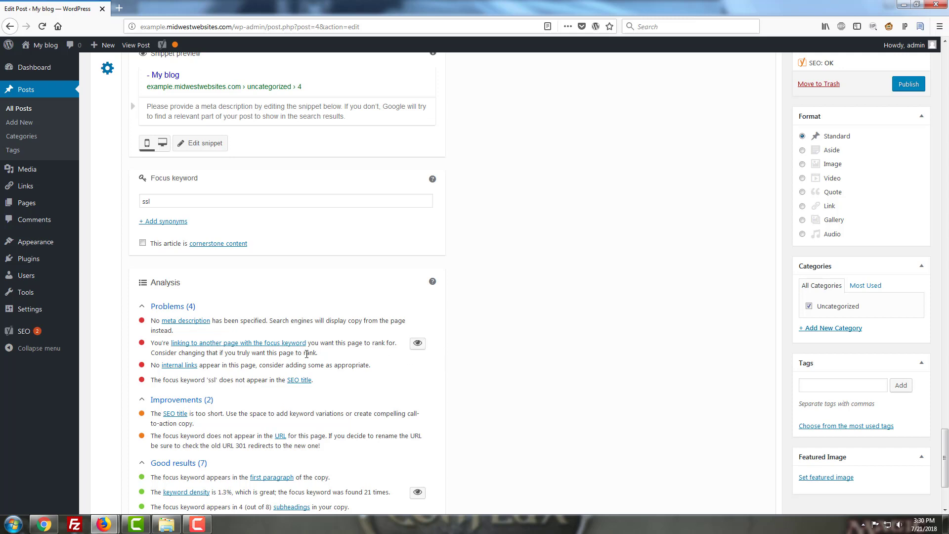
scroll(251, 323, "down", 3)
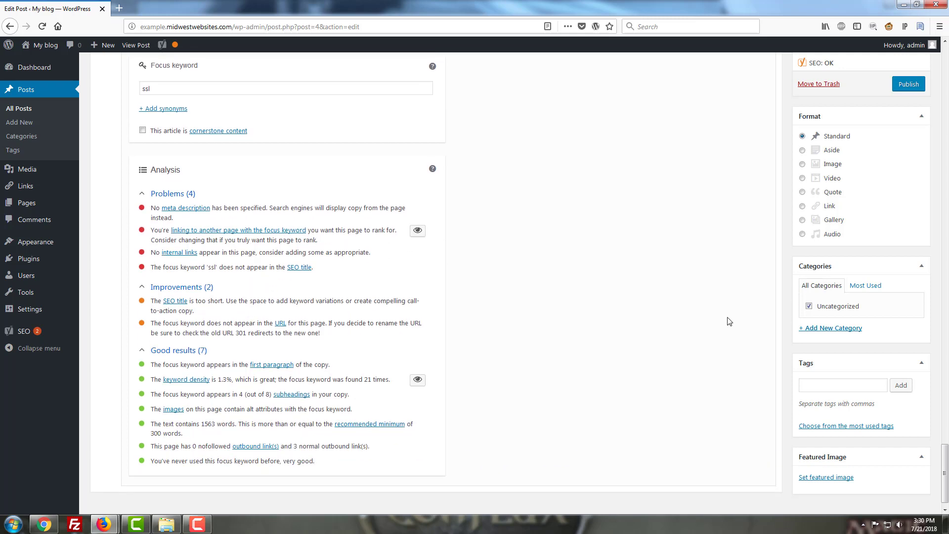
scroll(707, 317, "up", 3)
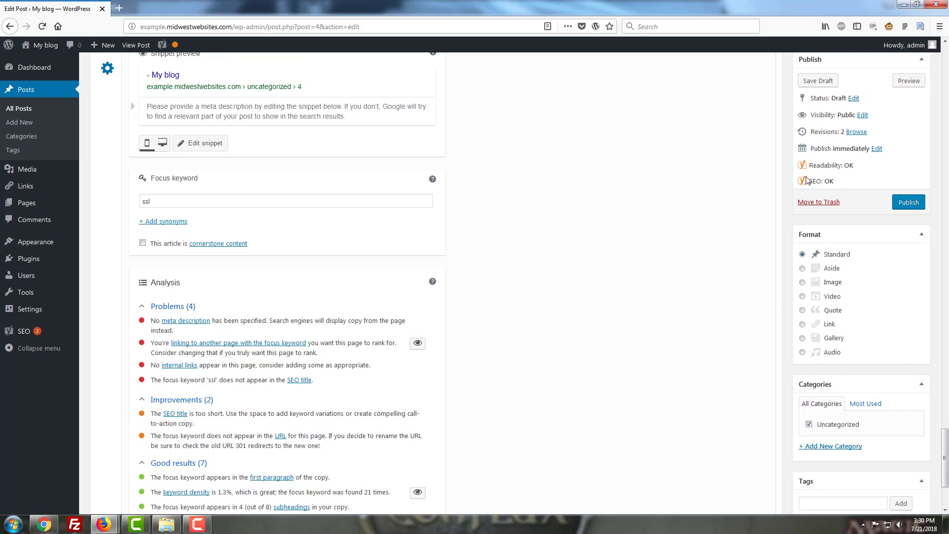
Step: Review the focus keyword field and the full keyword analysis, from problems and improvements through the good results
scroll(330, 285, "down", 3)
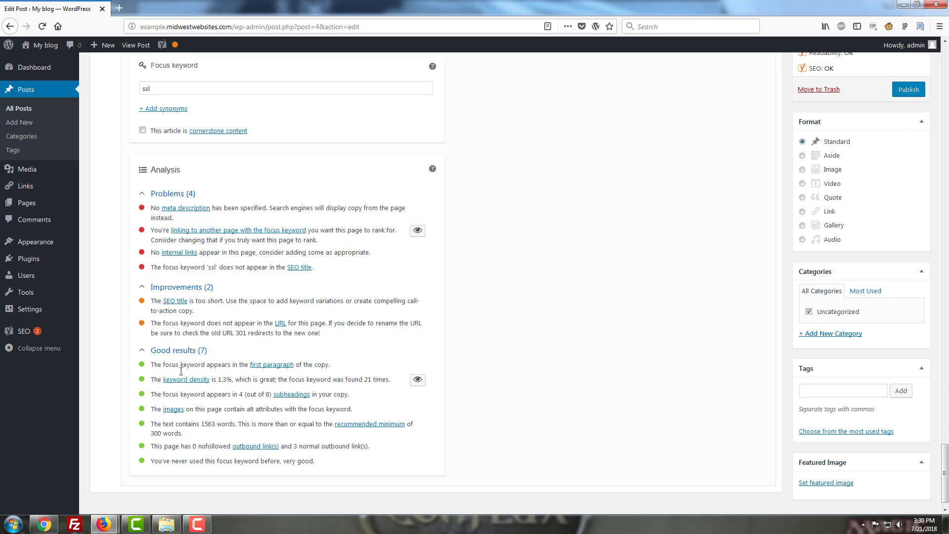
scroll(181, 372, "up", 2)
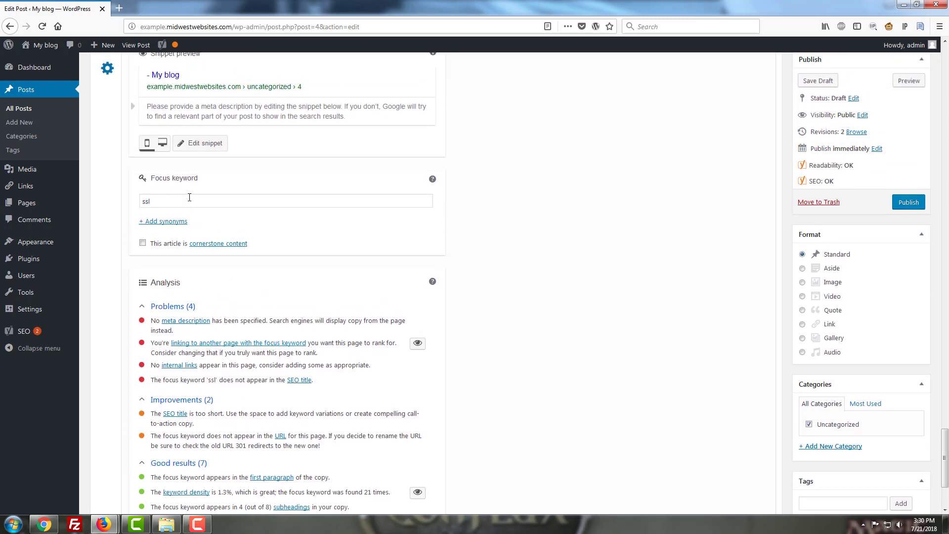
left_click(189, 198)
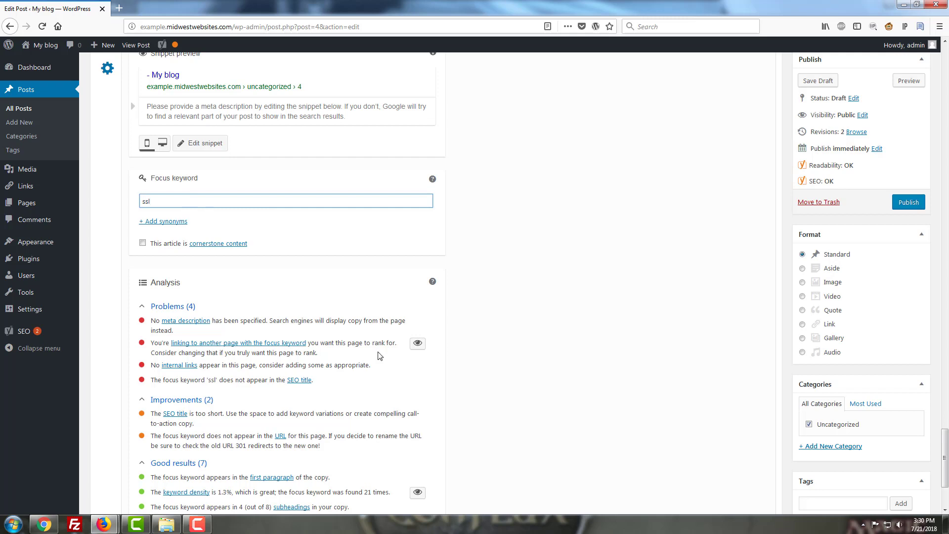
scroll(380, 356, "down", 2)
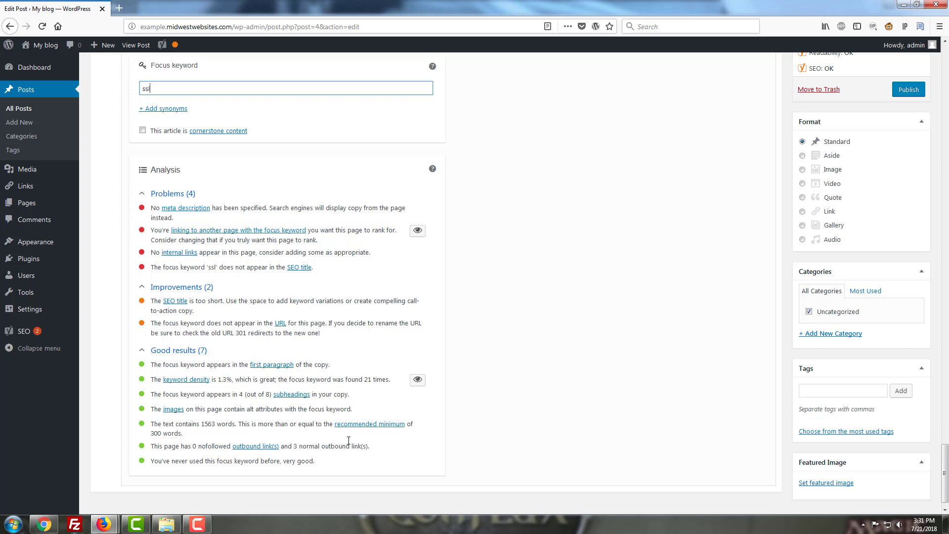
Step: Look back through the draft's body text, and return to the list of all posts
scroll(521, 372, "up", 3)
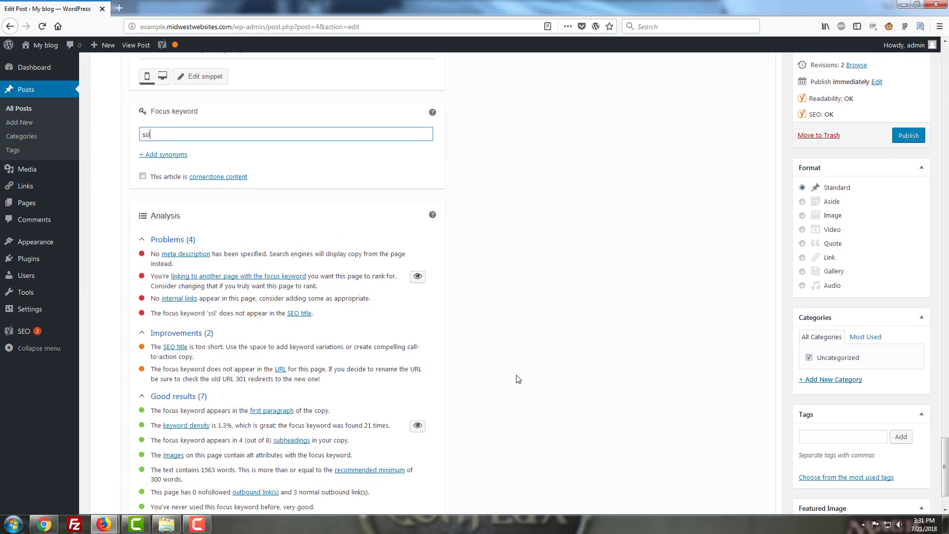
scroll(517, 366, "up", 10)
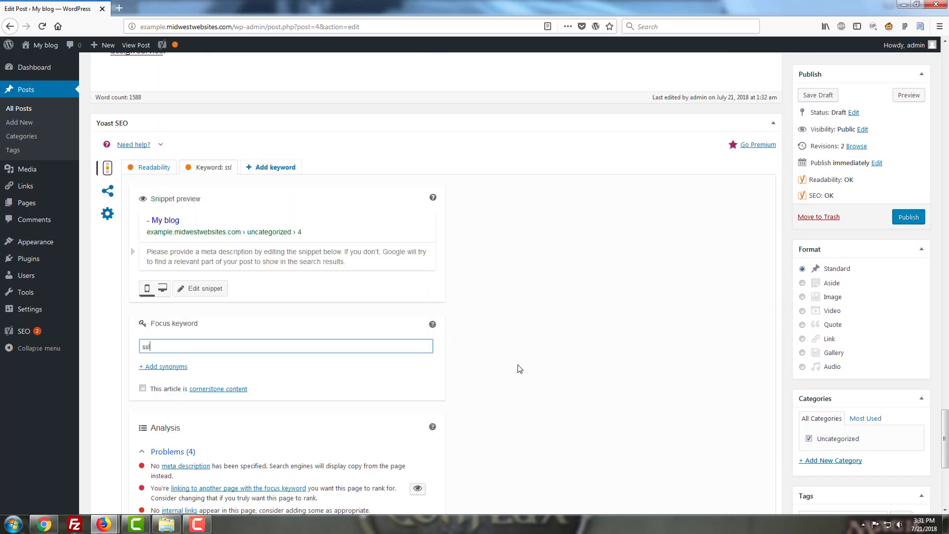
scroll(518, 353, "up", 15)
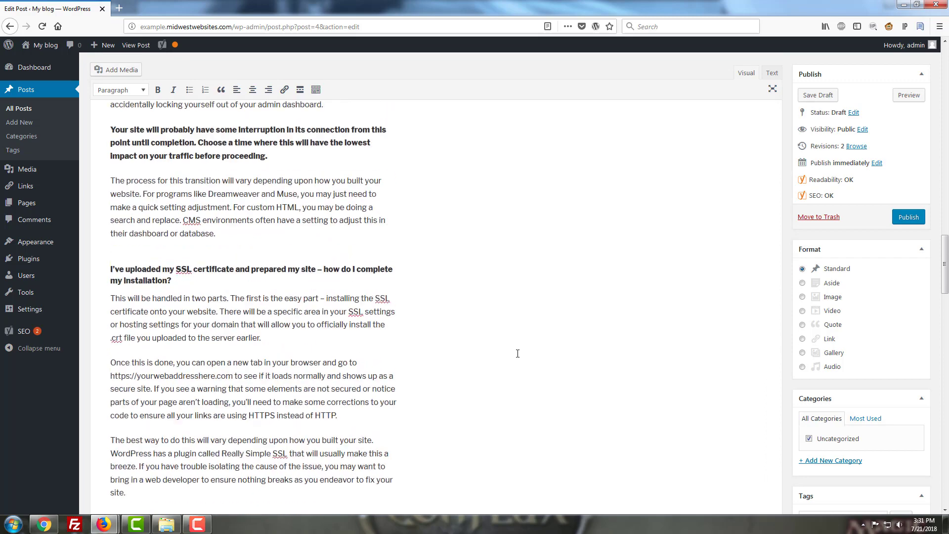
scroll(517, 352, "up", 5)
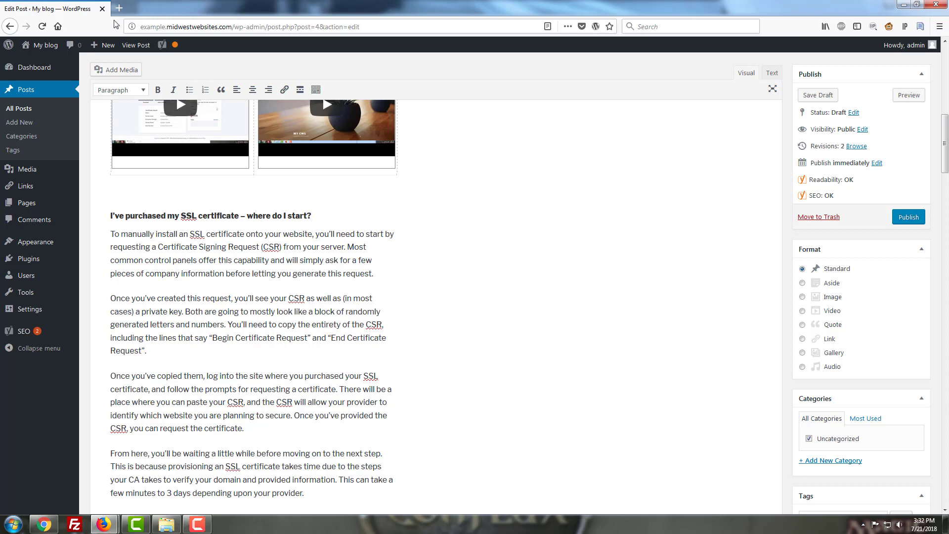
left_click(14, 112)
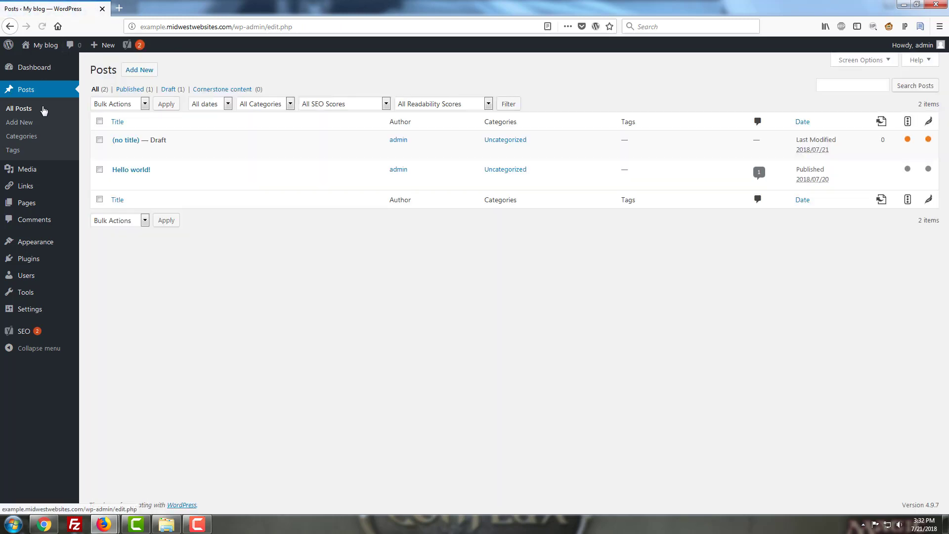